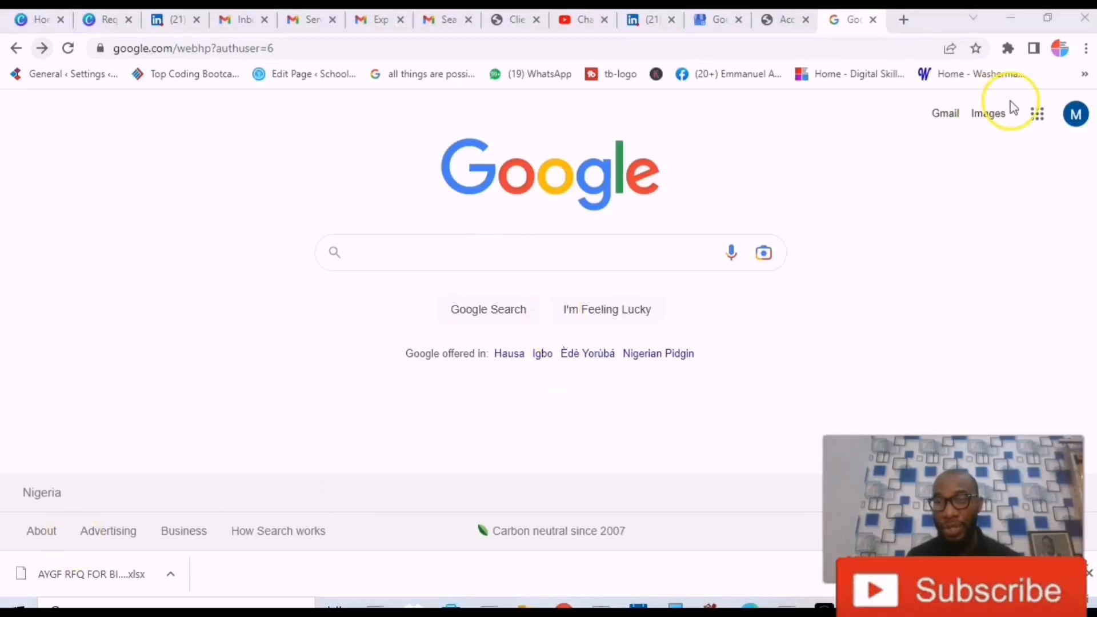
- Open the Gmail inbox from the Google homepage and dismiss the desktop notifications prompt
click(1038, 115)
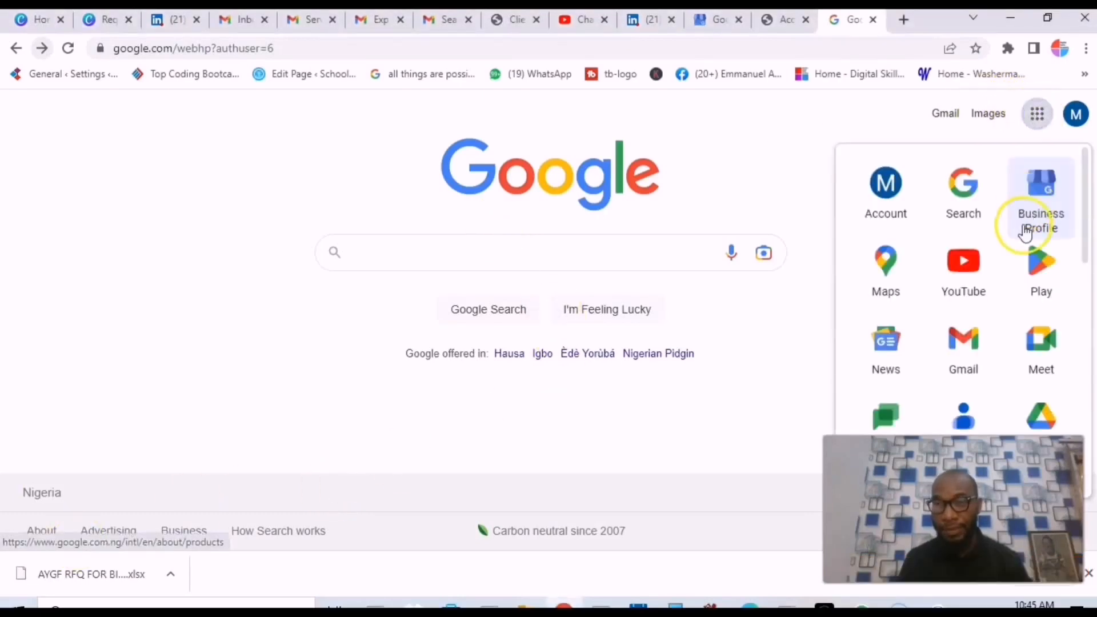
click(966, 347)
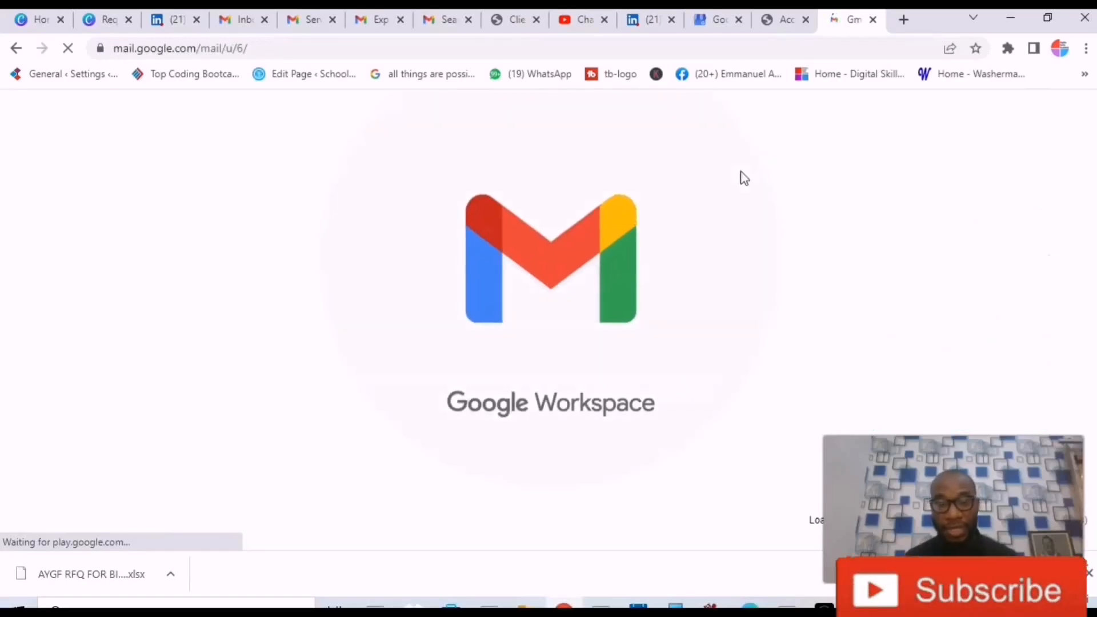
click(768, 222)
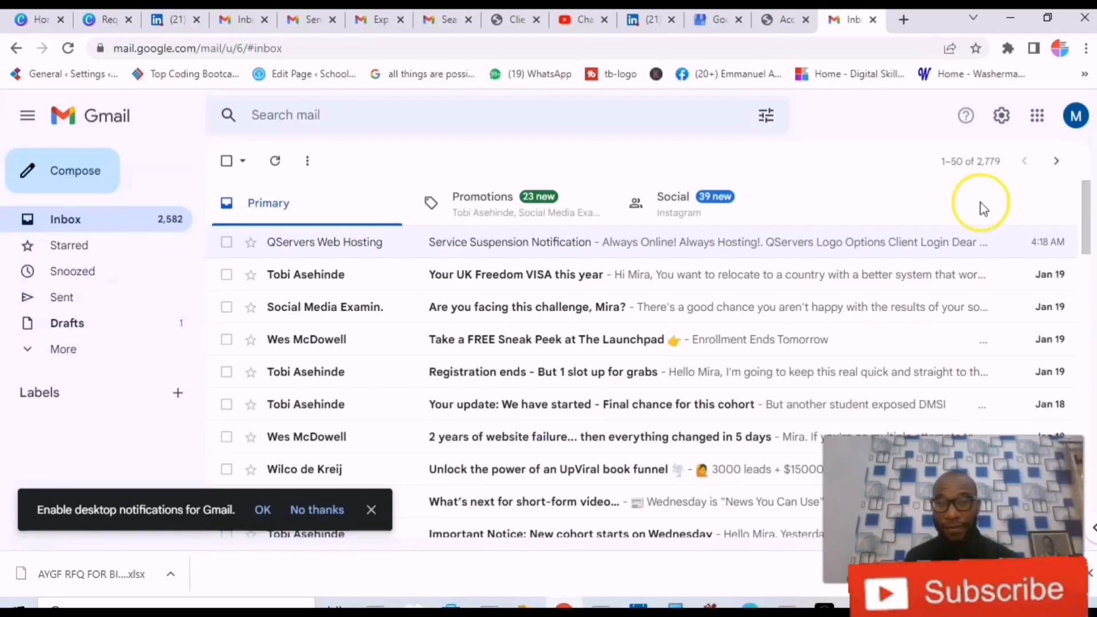
click(1088, 220)
drag(1088, 220, 1089, 192)
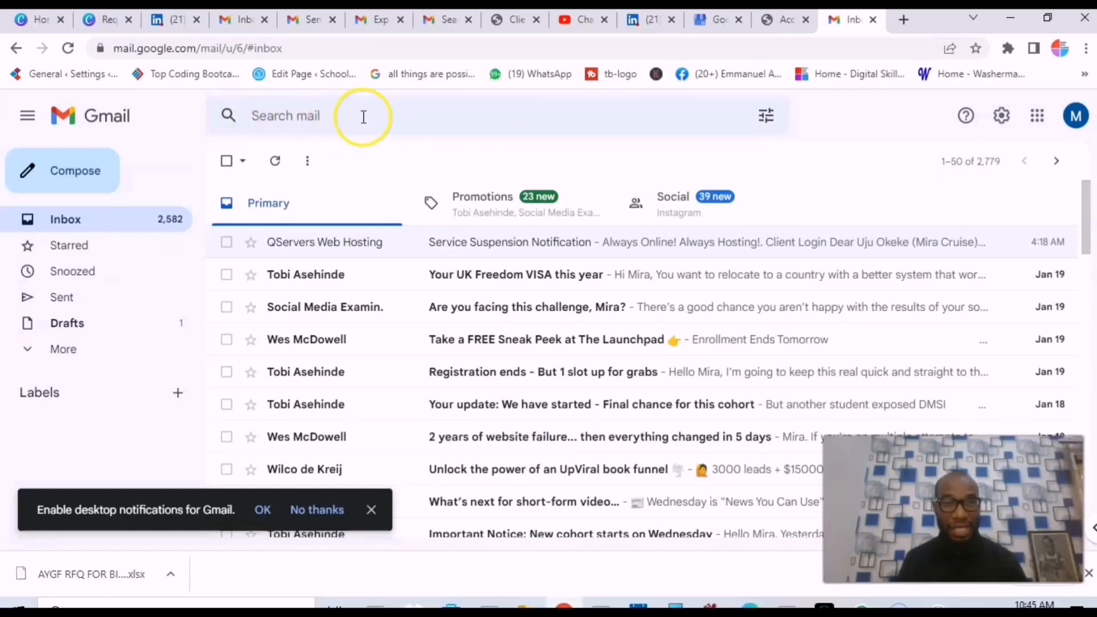
click(371, 510)
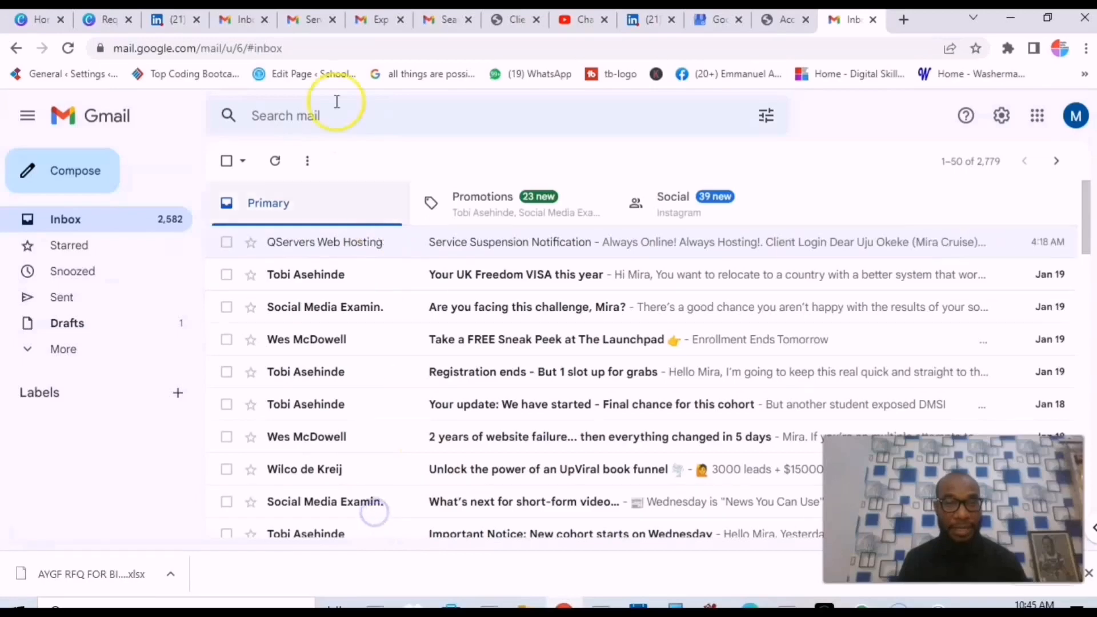
- Search the mailbox for "unsubscribe"
click(316, 116)
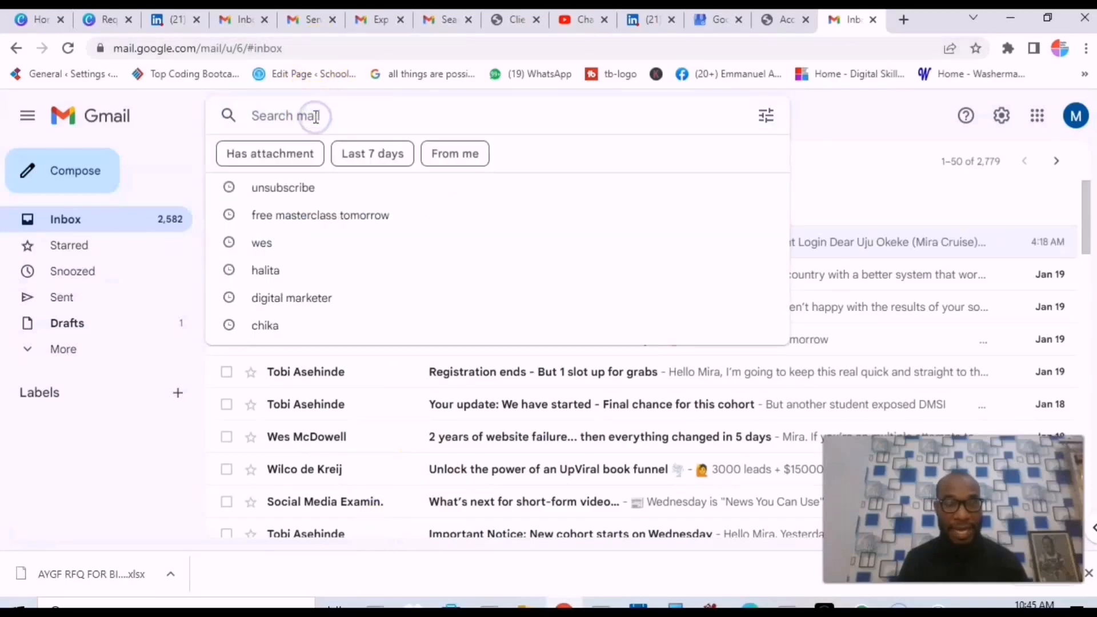
text(uns)
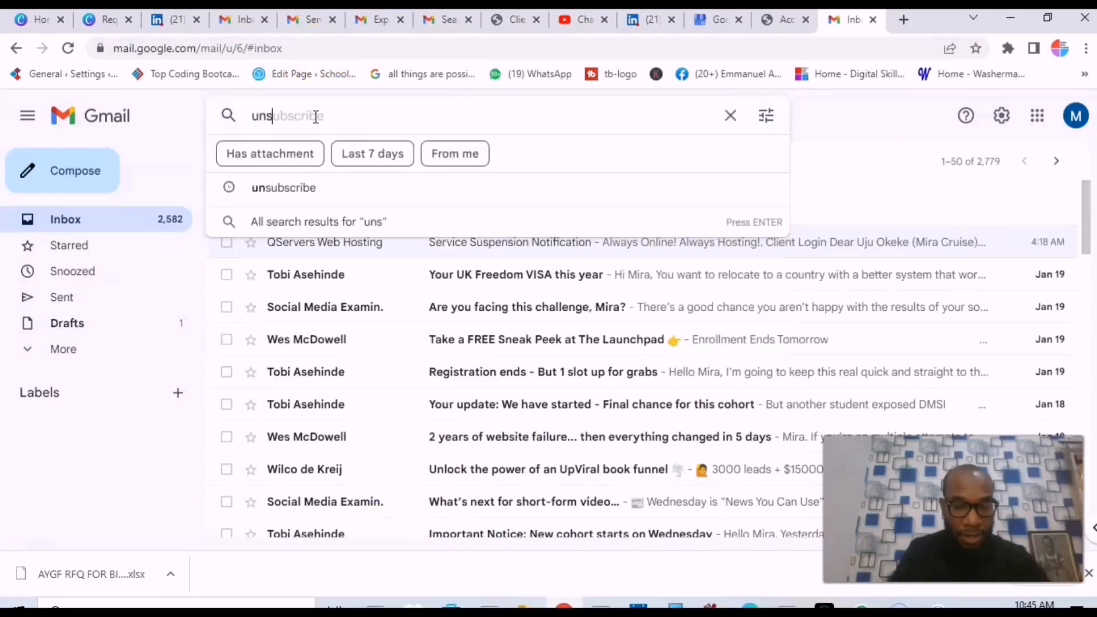
text(ubscribe)
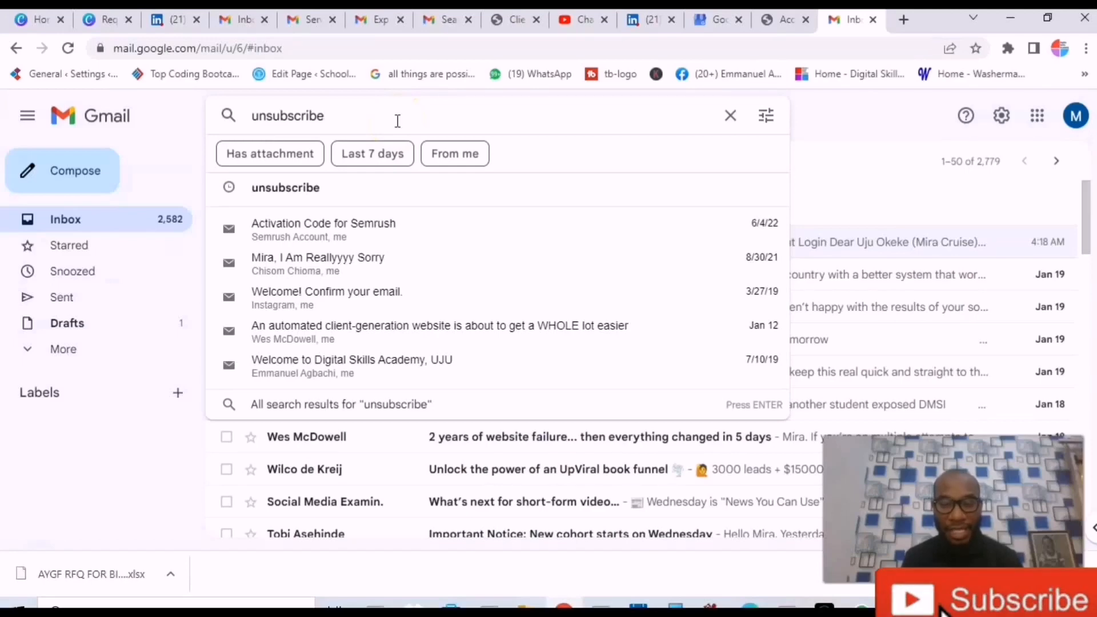
key(Return)
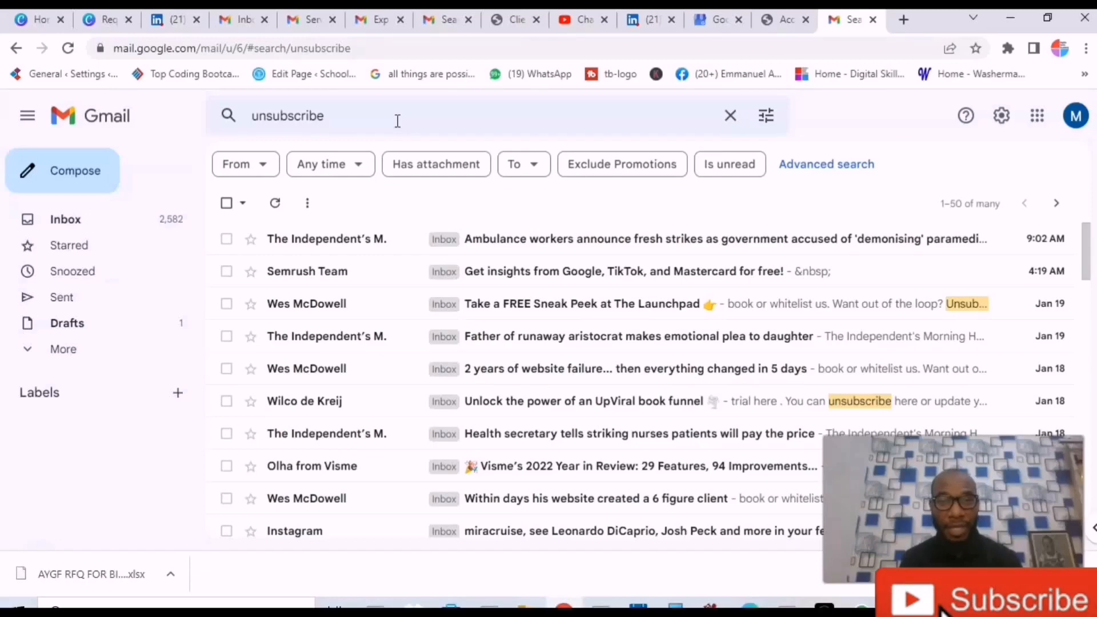
- Select all "unsubscribe" search results on the page, delete them, and dismiss the desktop notifications prompt
mouse_move(1086, 263)
mouse_down()
mouse_move(1085, 521)
mouse_move(1067, 405)
mouse_move(1073, 258)
mouse_up()
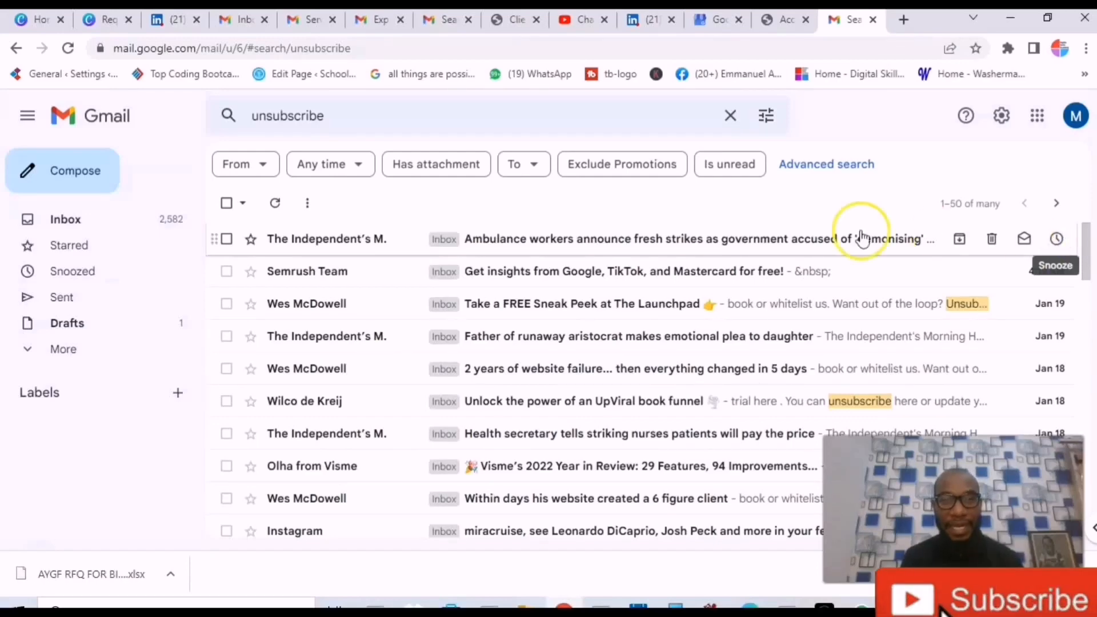
click(227, 204)
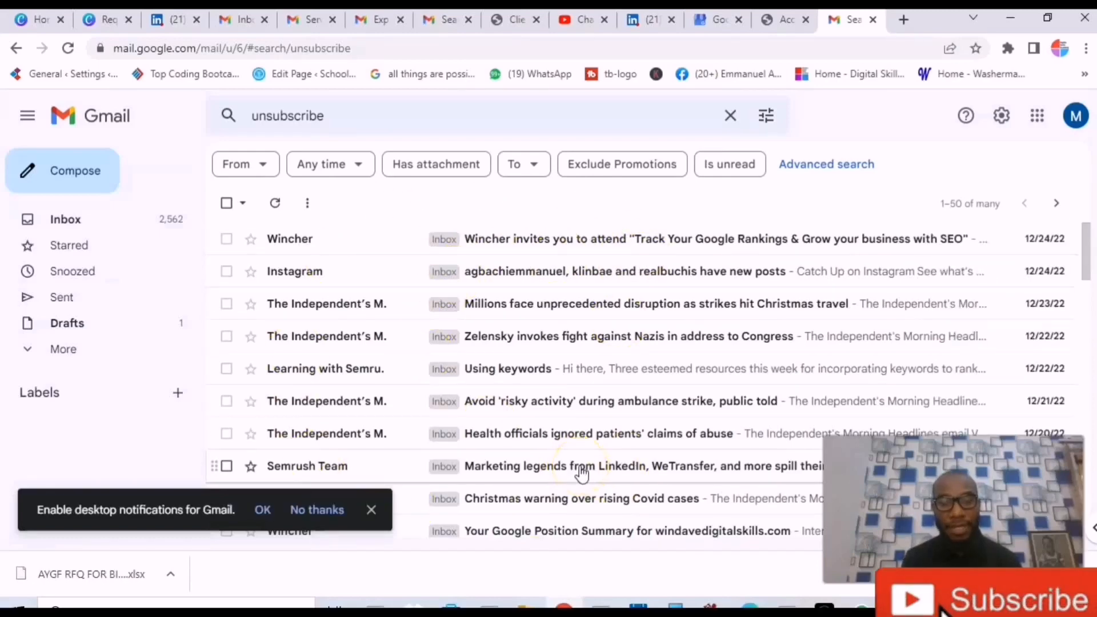
click(372, 510)
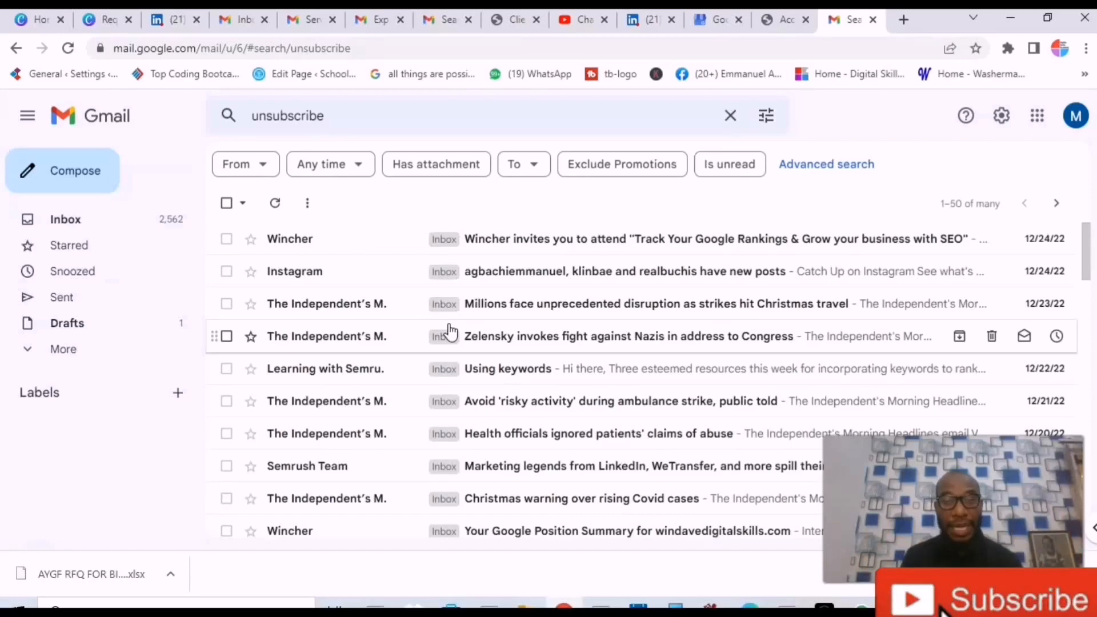
- Set the maximum page size to 100 conversations per page in the general settings, save the changes, and dismiss the notifications prompt
click(998, 127)
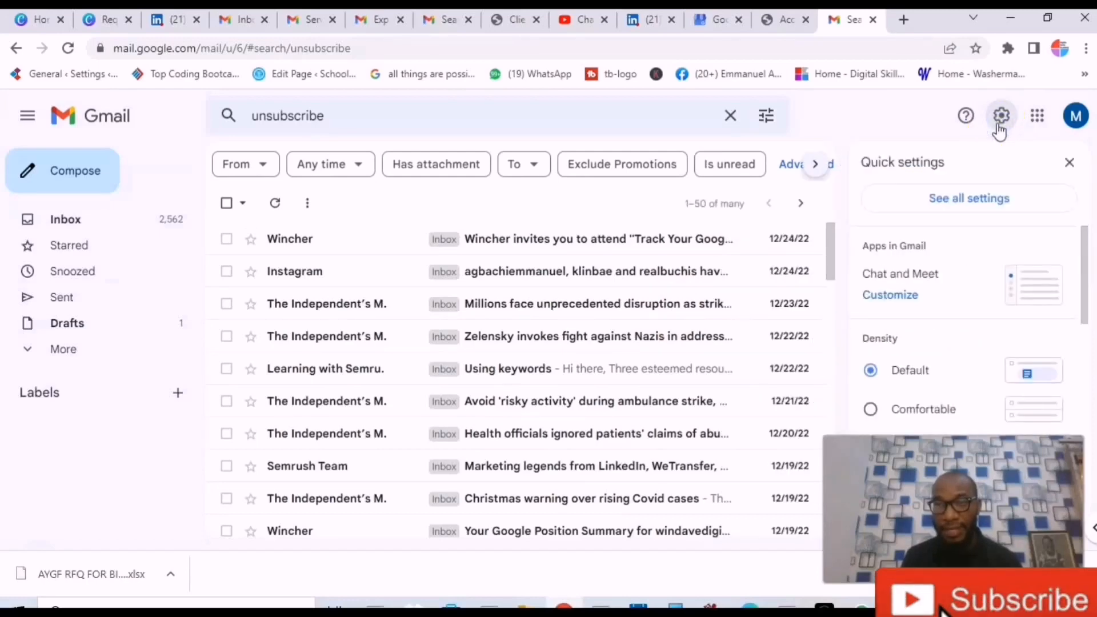
click(973, 205)
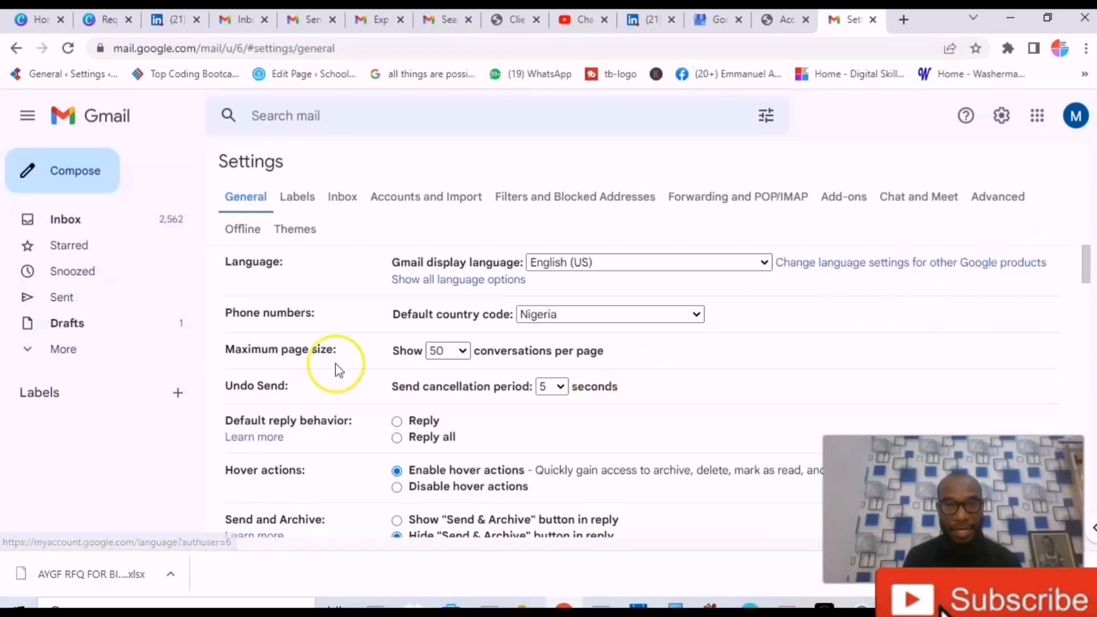
click(463, 352)
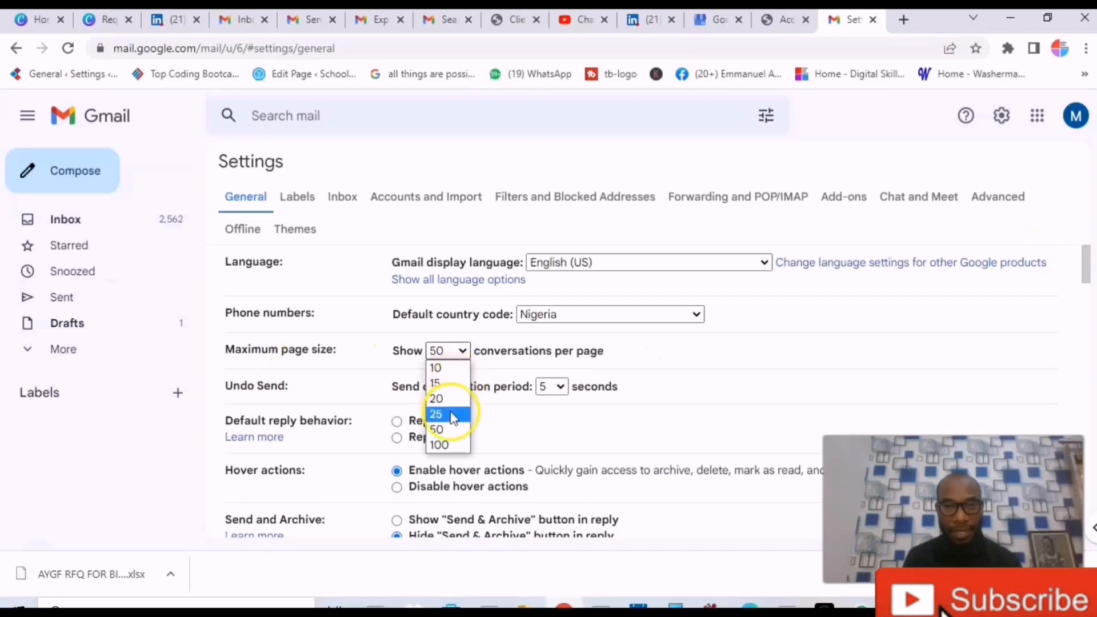
click(449, 447)
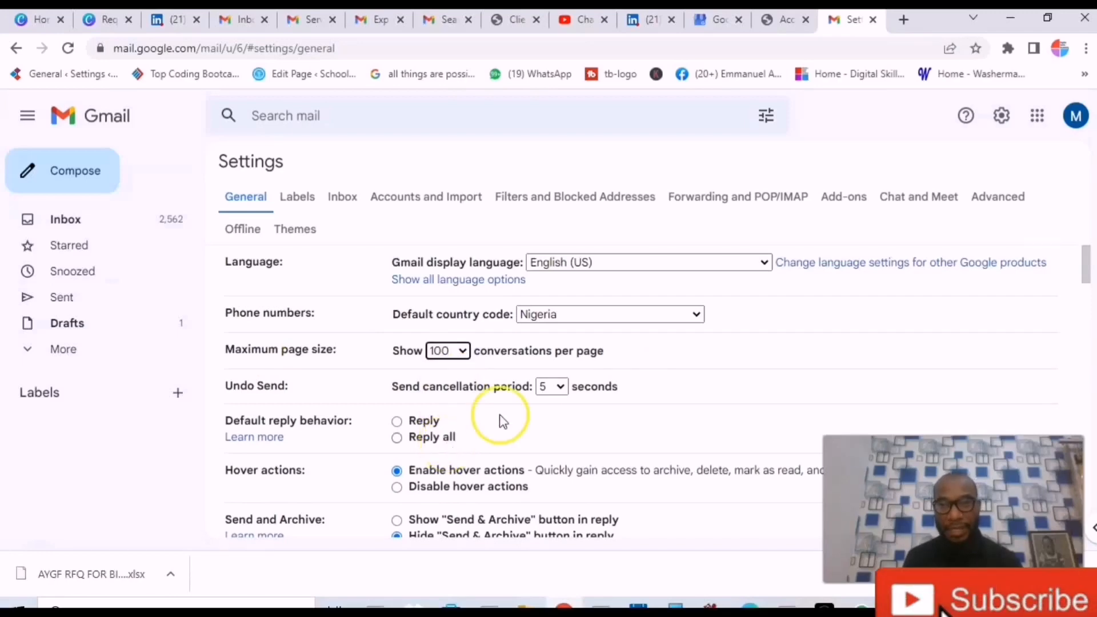
drag(1083, 262, 1092, 534)
click(641, 449)
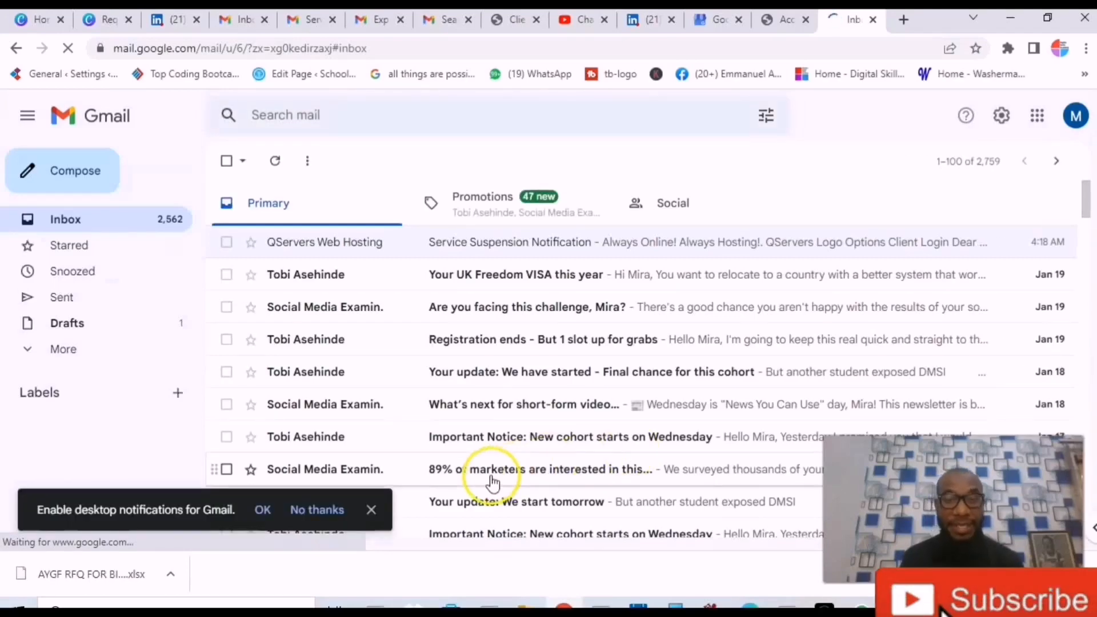
click(395, 508)
click(372, 510)
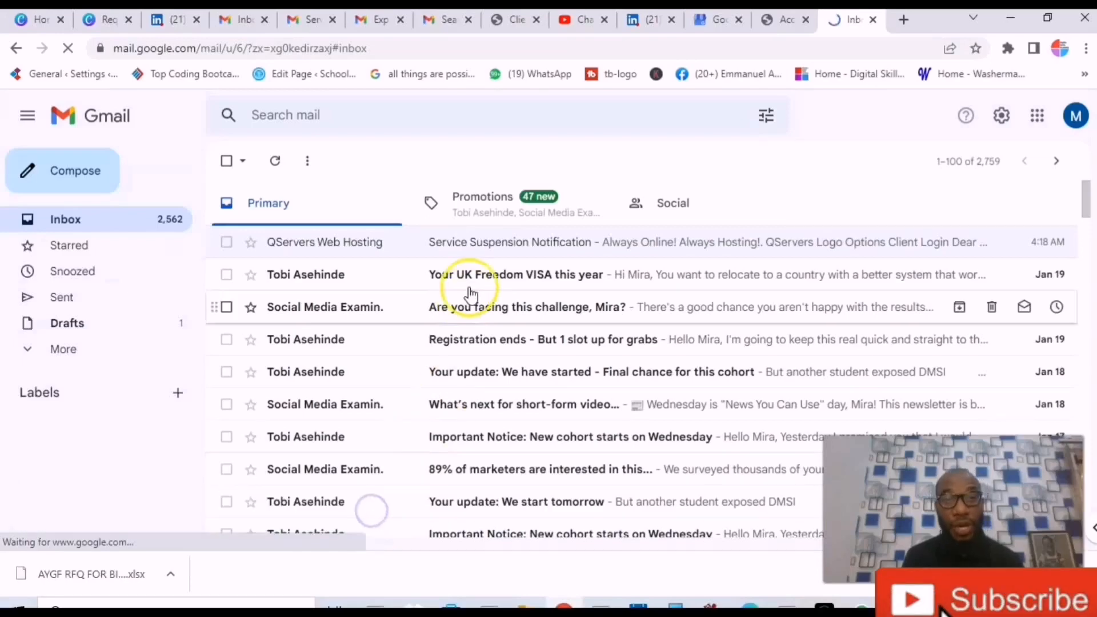
- Search the mailbox again for "unsubscribe" to list the remaining subscription emails
click(449, 124)
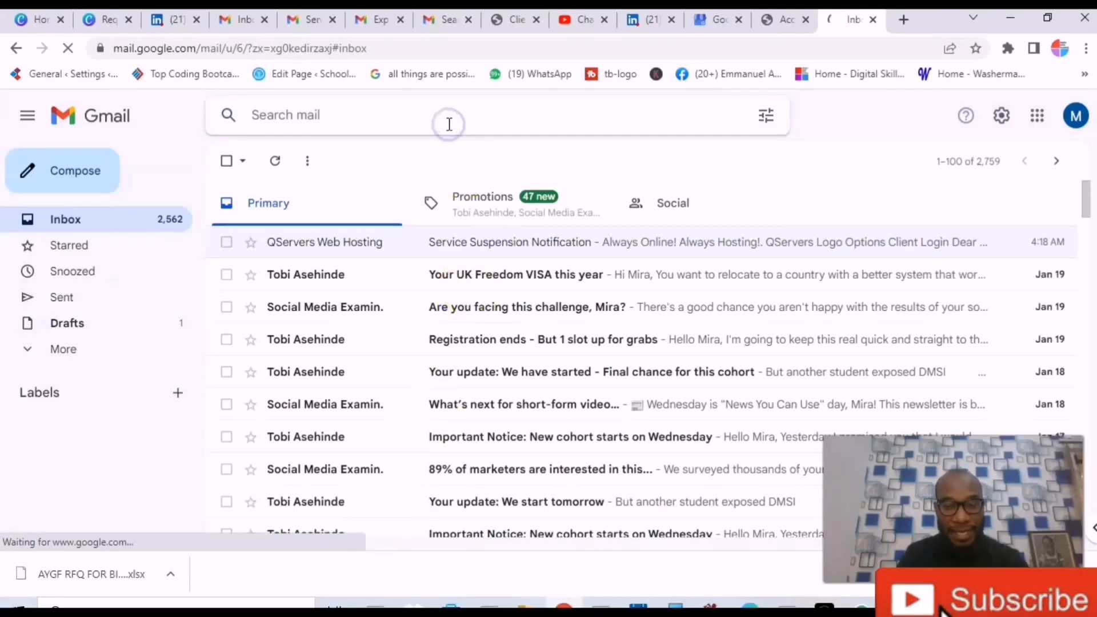
text(uns)
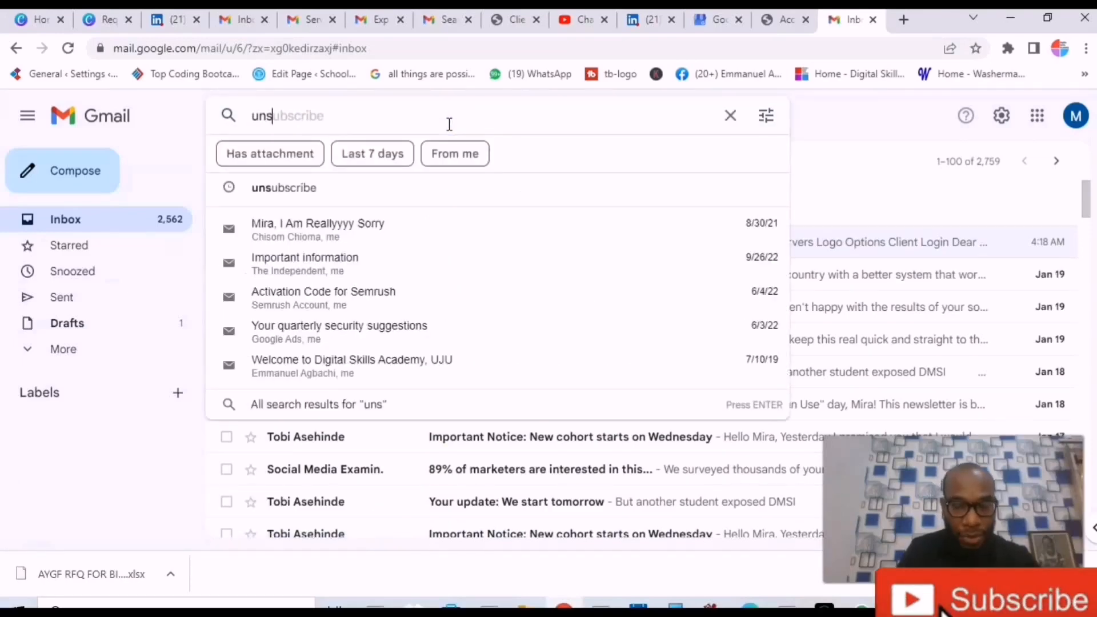
click(429, 119)
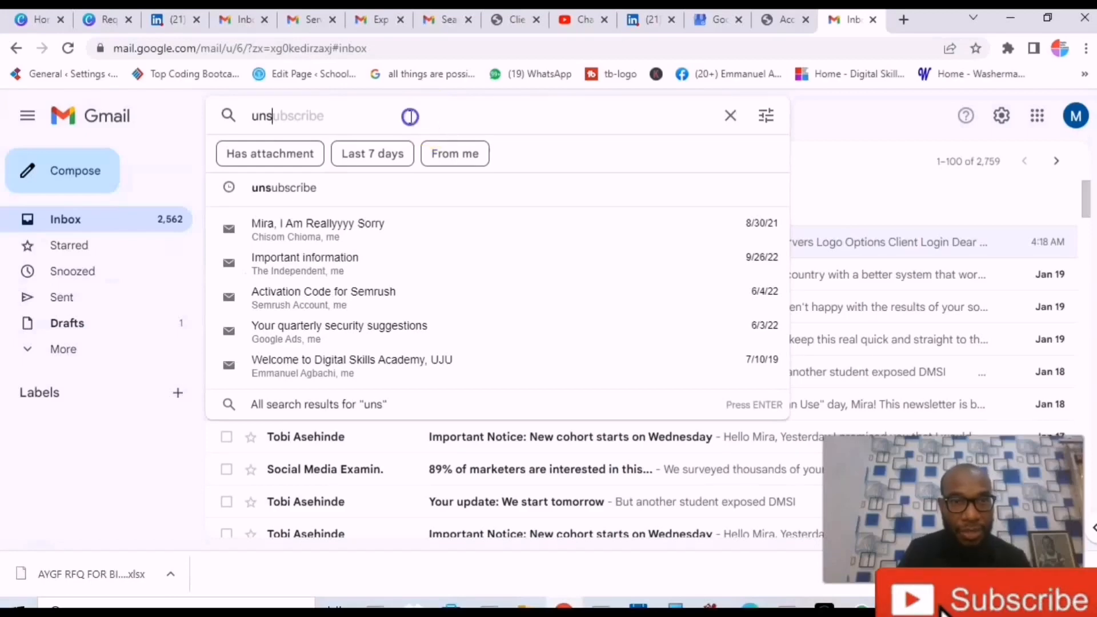
click(376, 119)
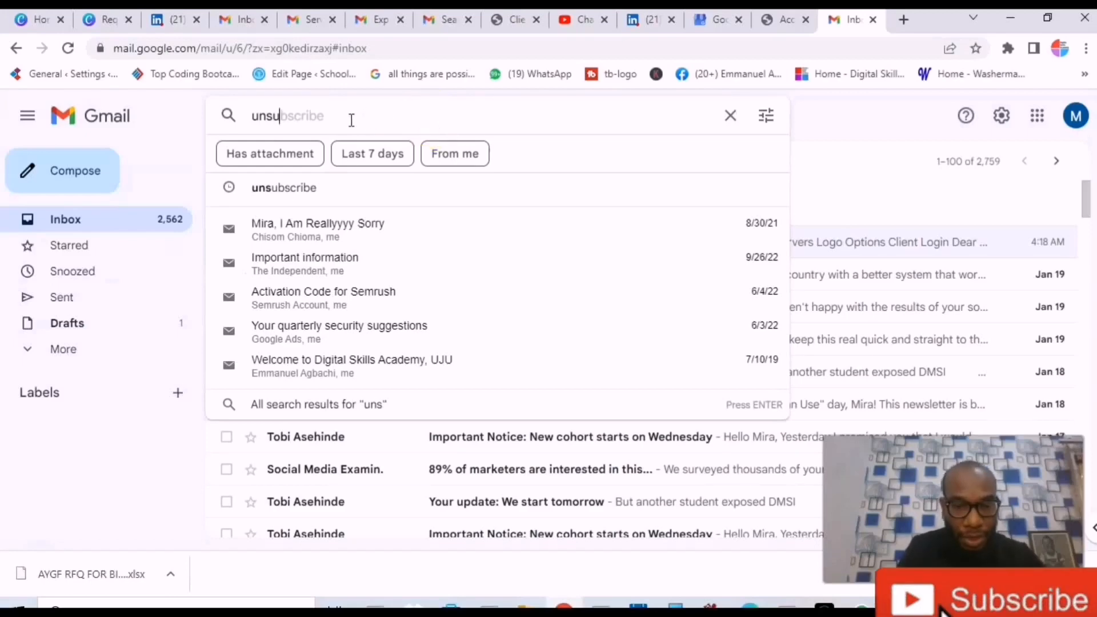
text(ubscribe)
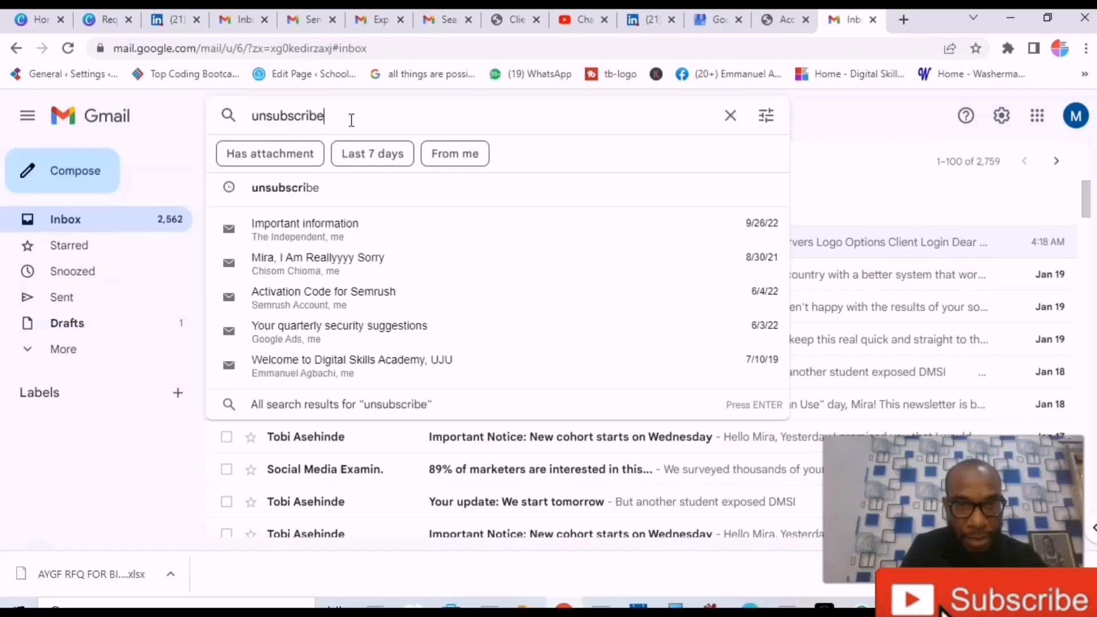
key(Return)
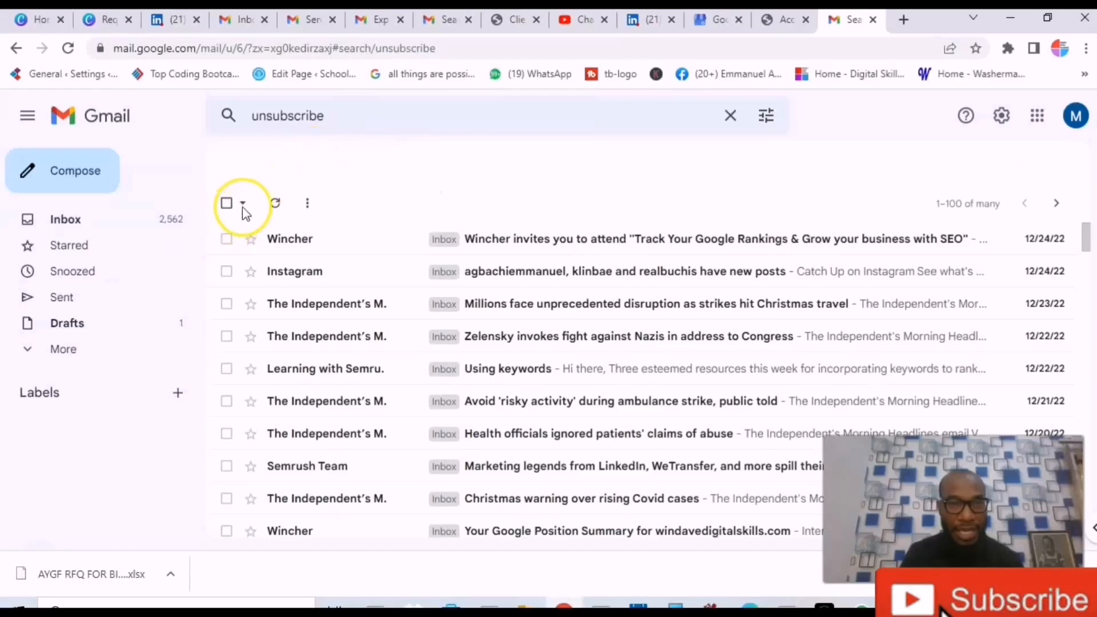
- Select all 100 "unsubscribe" conversations on the results page and delete them
click(228, 203)
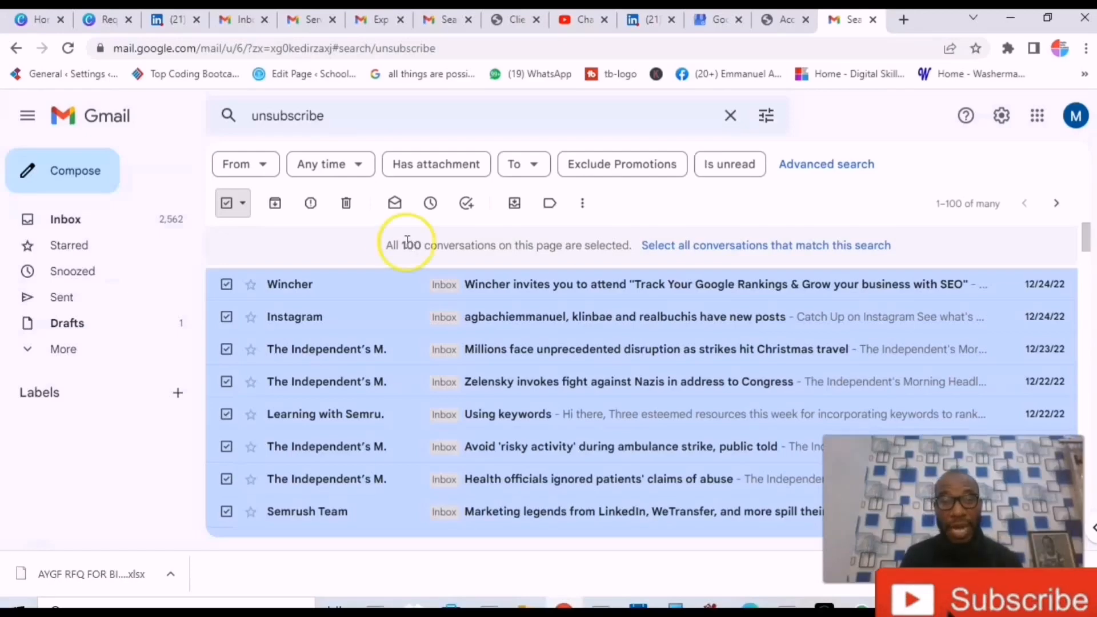
click(359, 213)
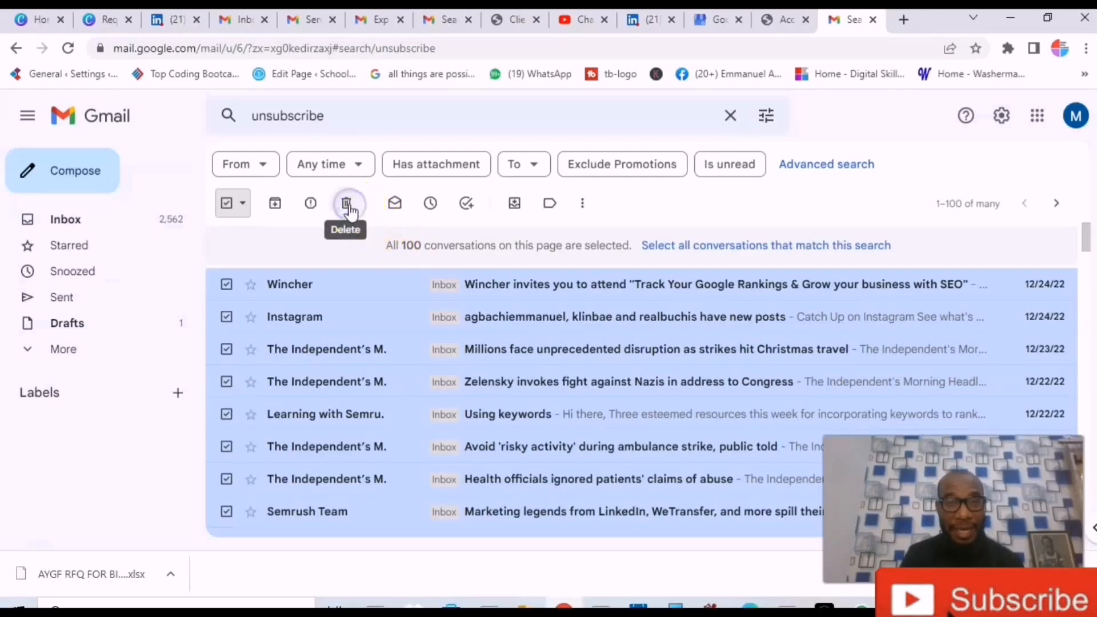
click(347, 204)
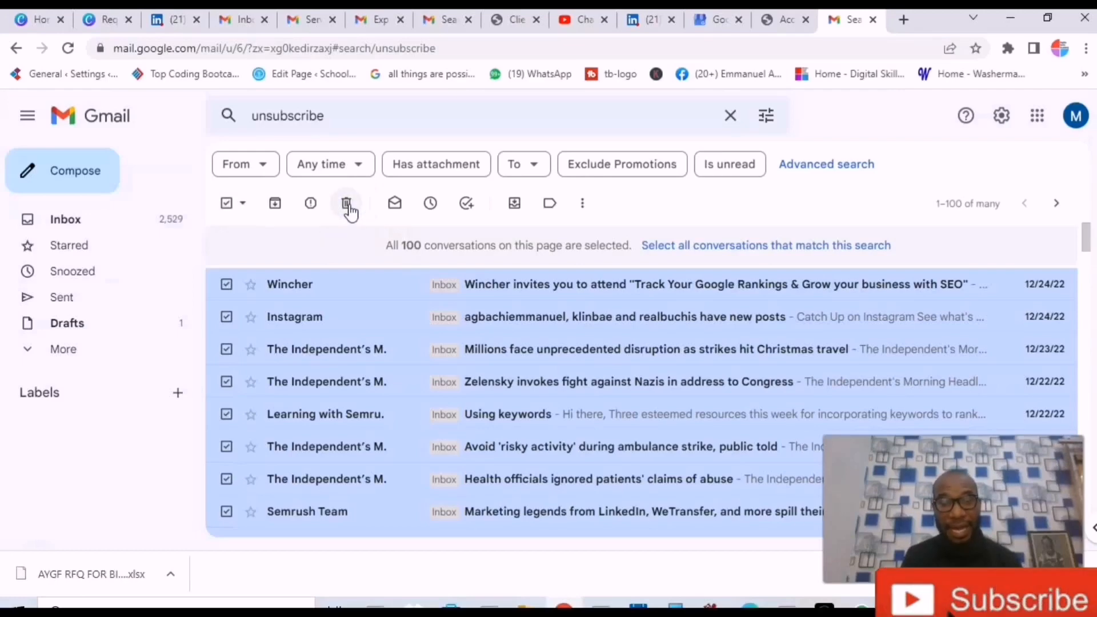